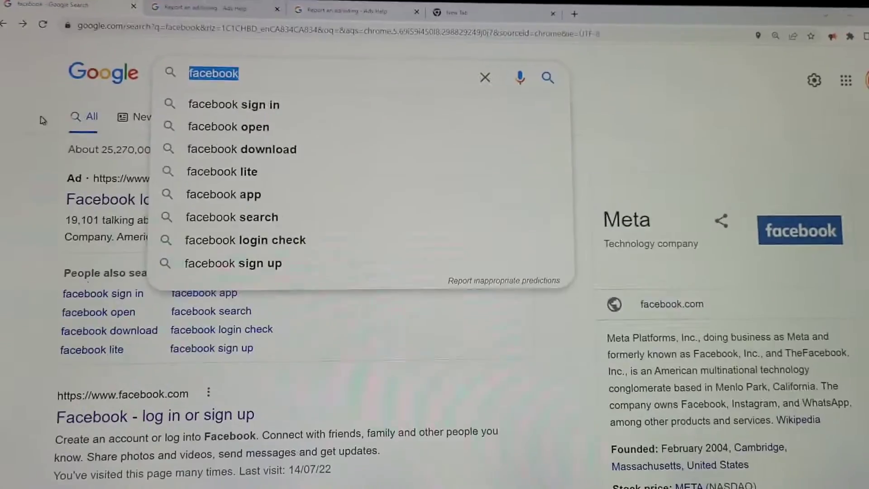
pyautogui.click(39, 119)
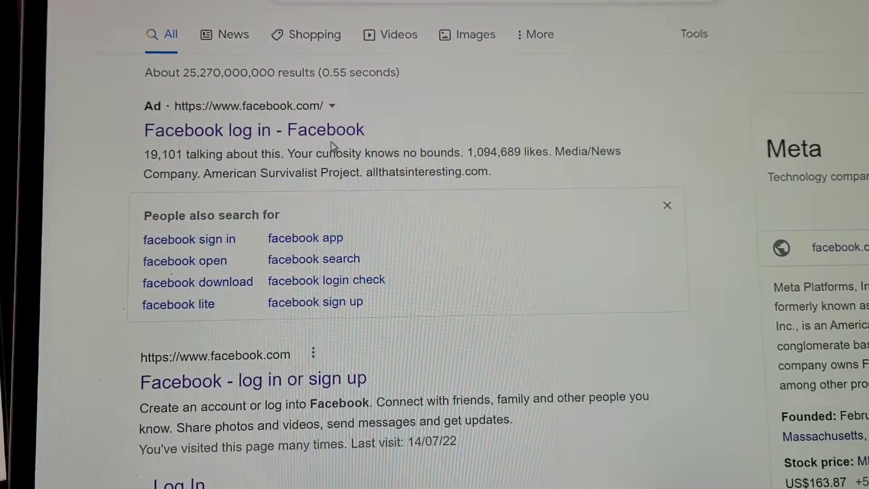
pyautogui.scroll(-2, 319, 203)
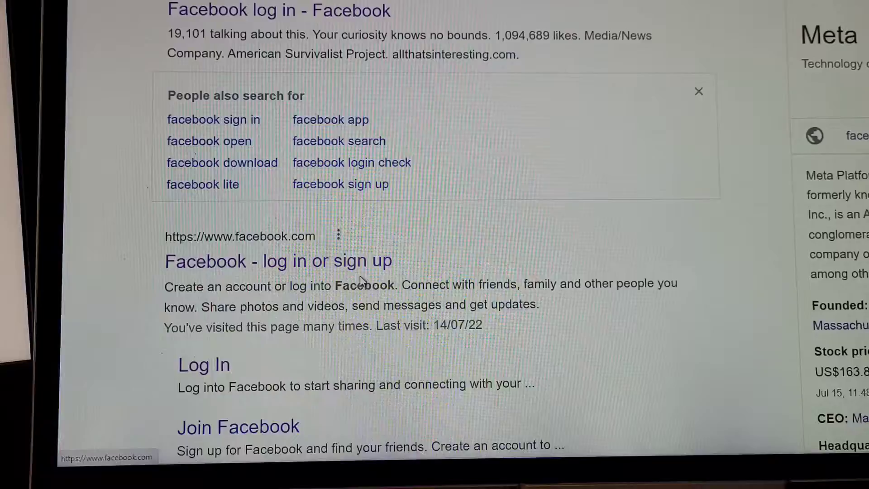
pyautogui.scroll(2, 348, 269)
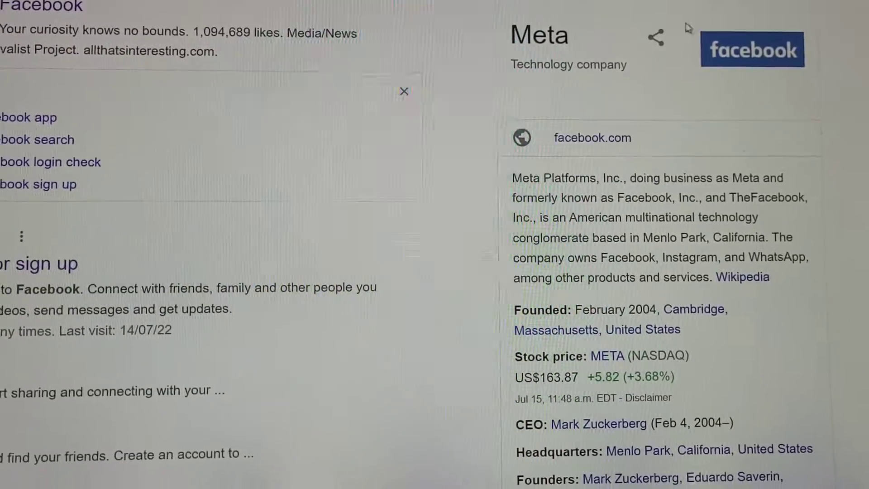
pyautogui.scroll(-1, 675, 161)
pyautogui.scroll(2, 701, 216)
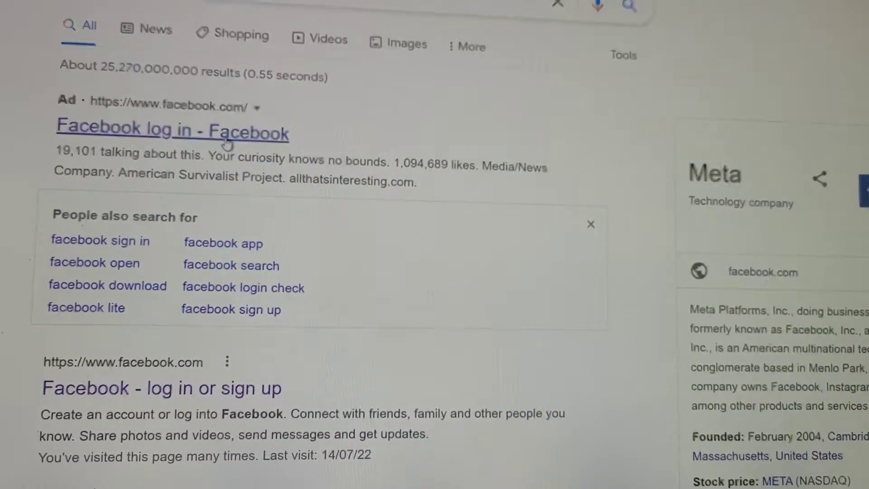
# Step: Open the sponsored 'Facebook log in - Facebook' ad at the top of the results
pyautogui.click(226, 133)
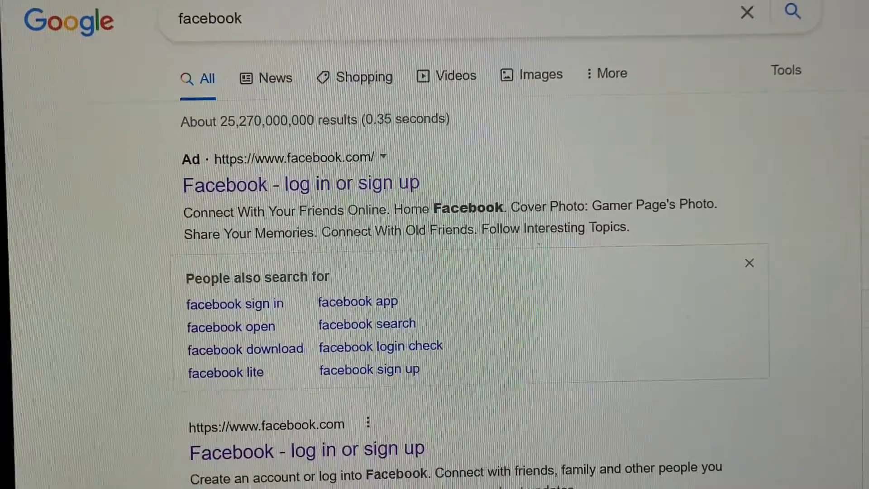
pyautogui.scroll(-3, 434, 272)
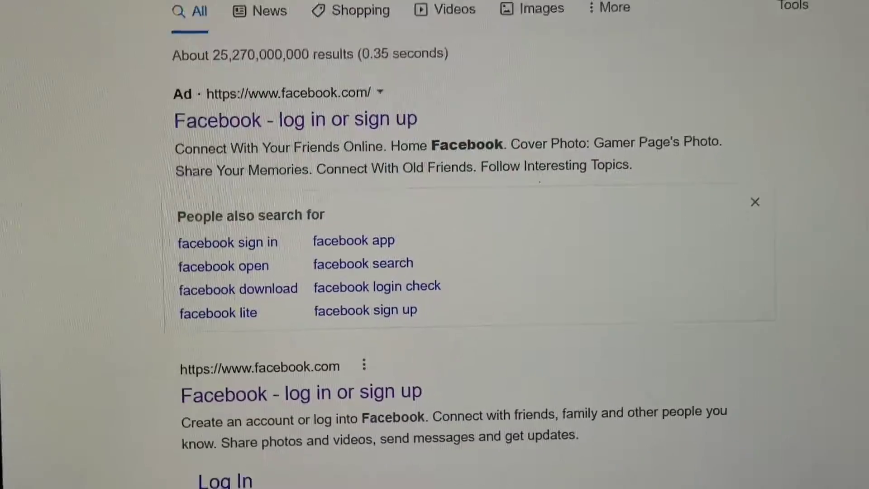
pyautogui.scroll(2, 435, 272)
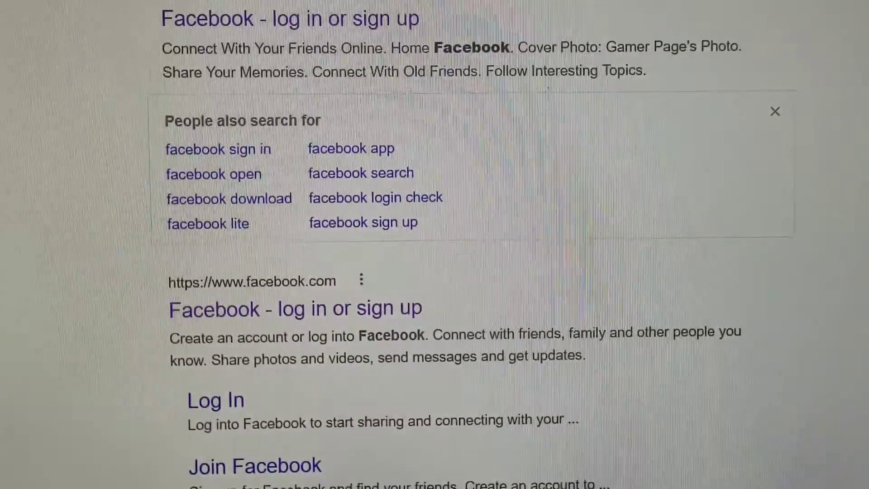
pyautogui.scroll(-2, 435, 272)
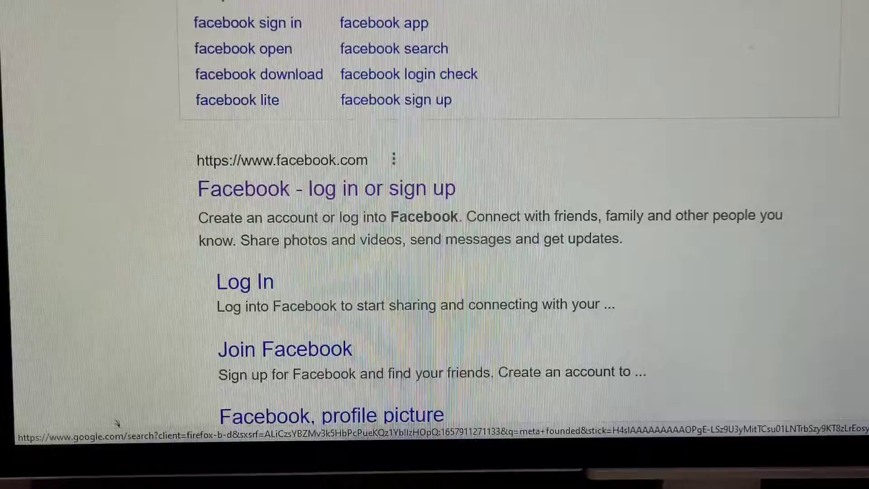
pyautogui.scroll(3, 382, 231)
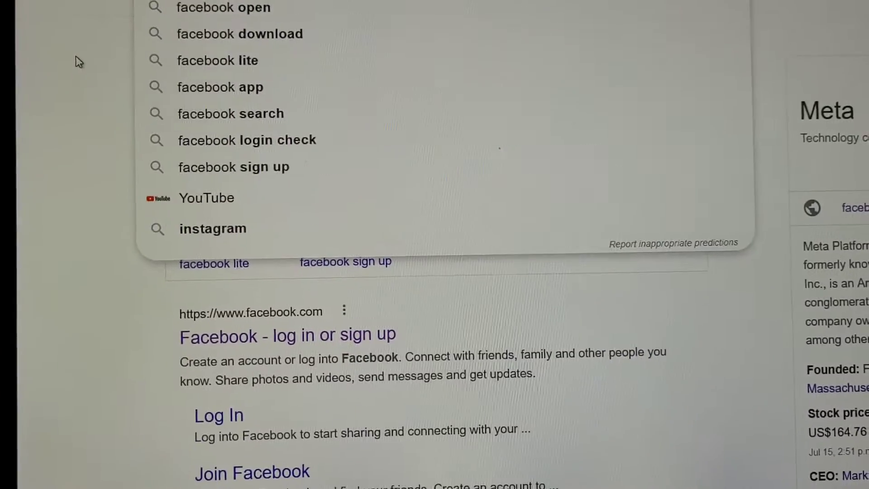
# Step: Close the facebook autocomplete dropdown to reveal the ad and results again
pyautogui.click(75, 56)
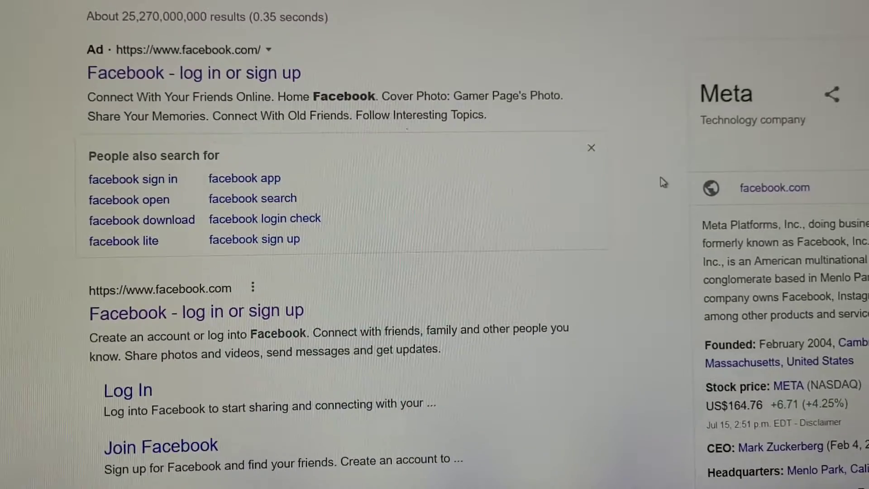